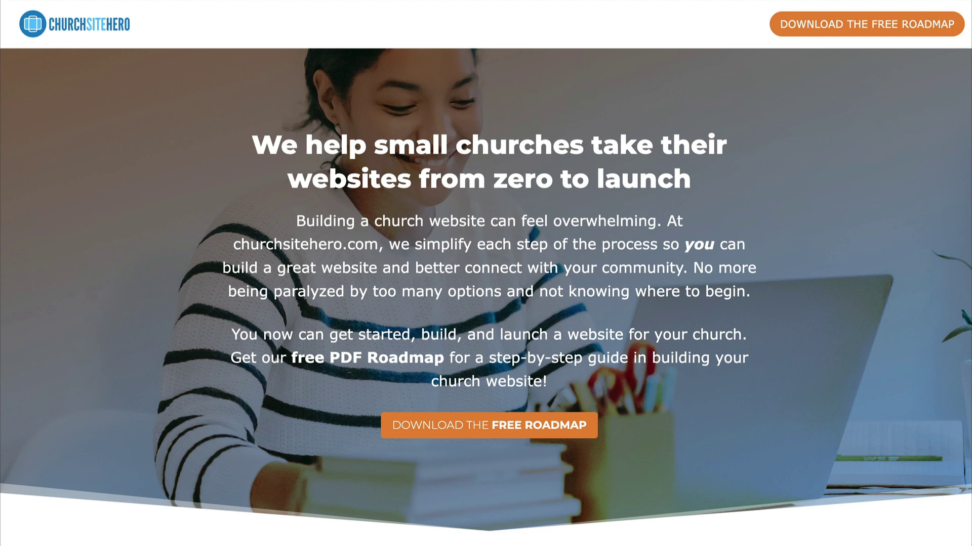
Step: Go to the SiteGround hosting page through churchsitehero.com/get/siteground
key("ctrl+l")
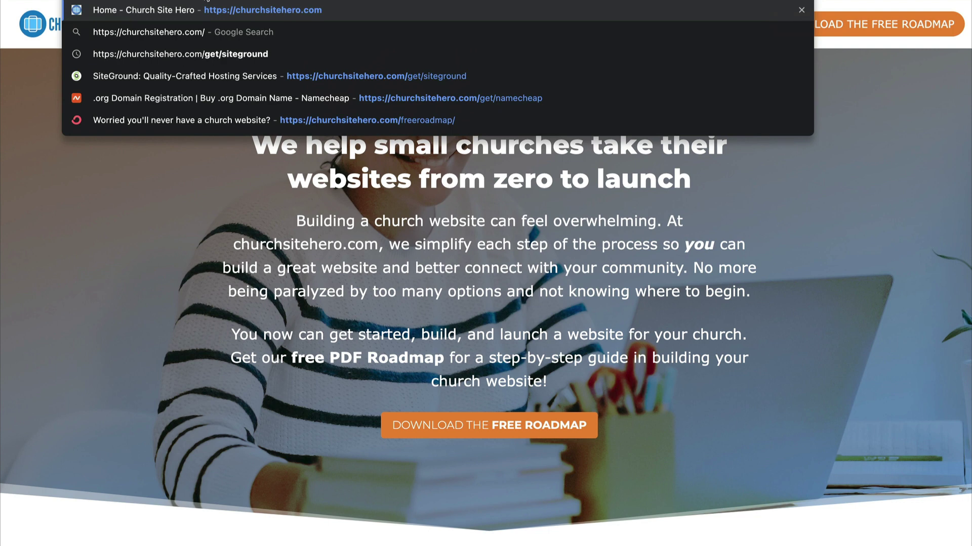
type("get/siteground")
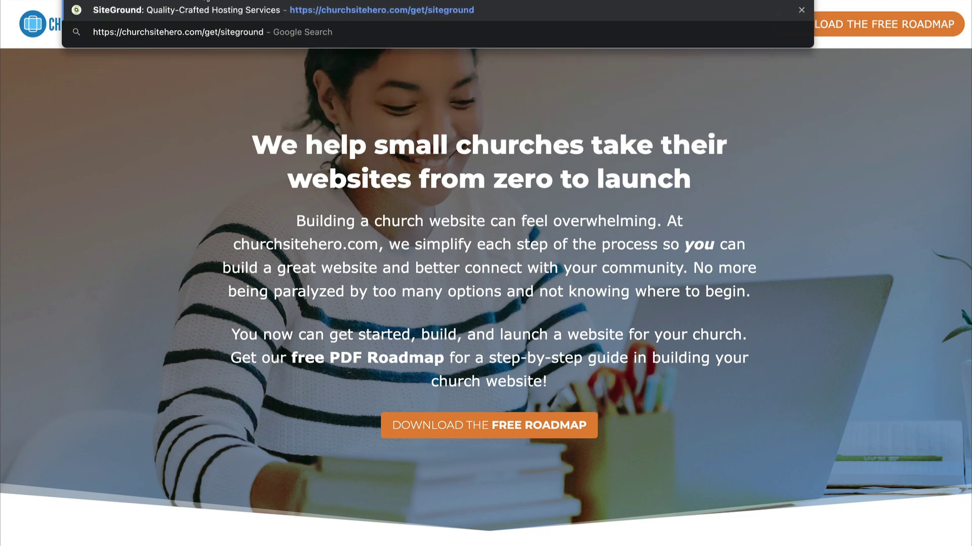
key("Return")
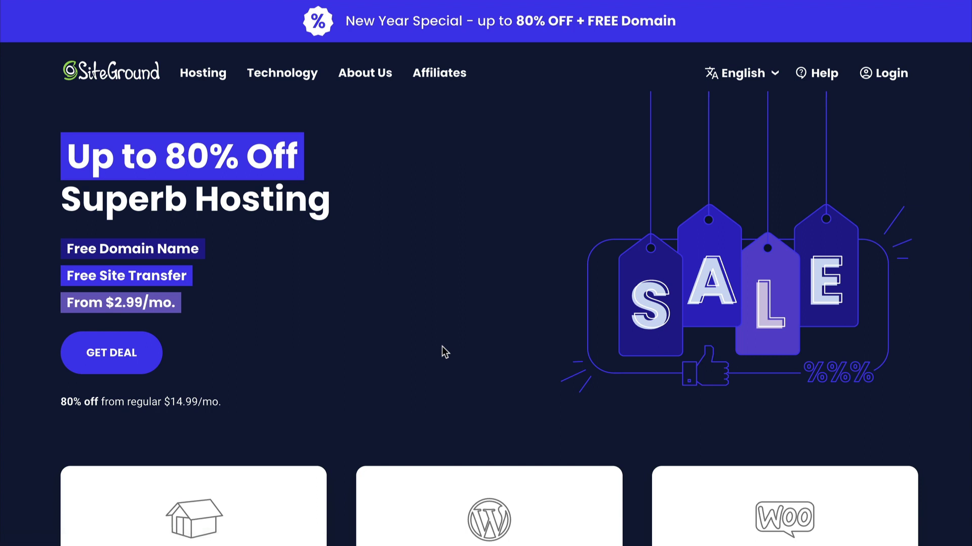
Step: Open the WordPress Hosting plans and choose the StartUp plan
scroll(442, 347, "down", 1)
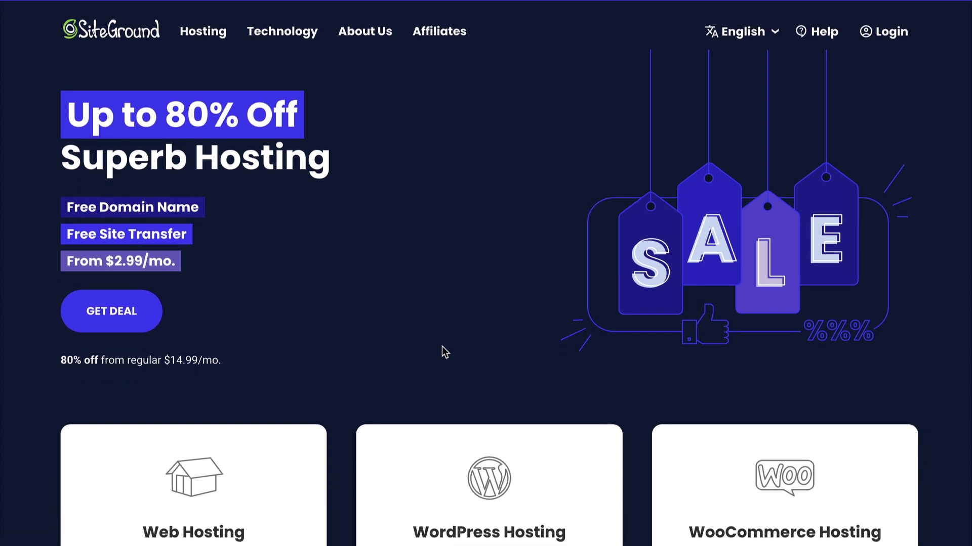
scroll(441, 346, "down", 1)
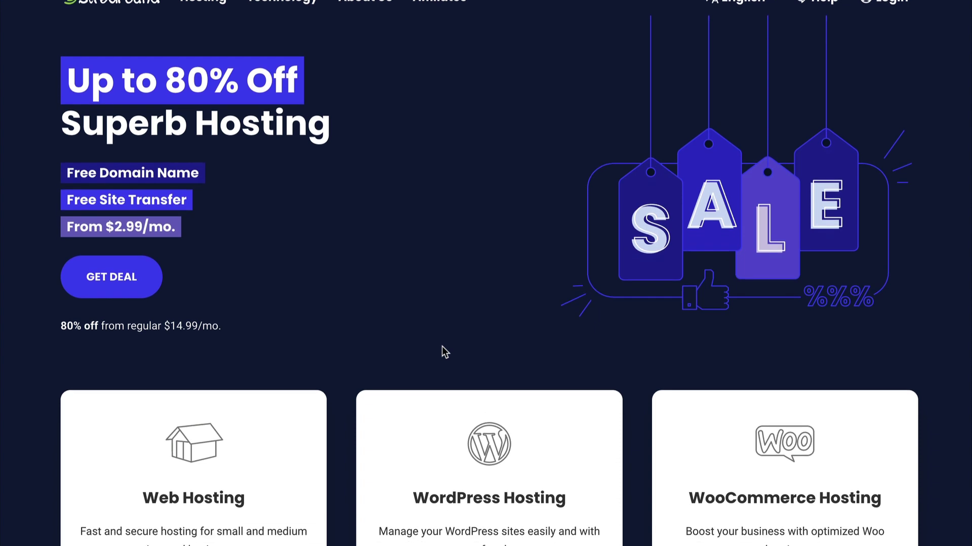
scroll(442, 347, "down", 5)
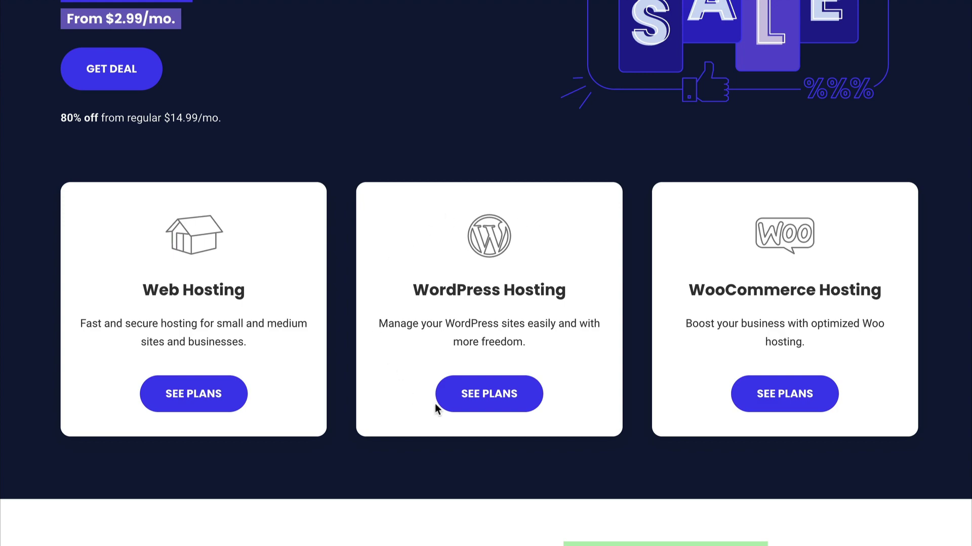
left_click(488, 398)
scroll(488, 402, "down", 15)
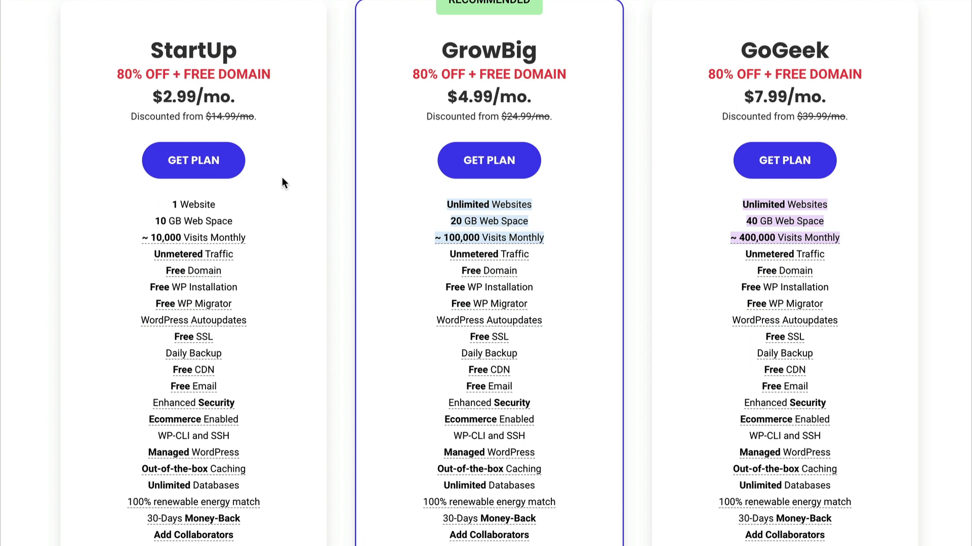
left_click(197, 171)
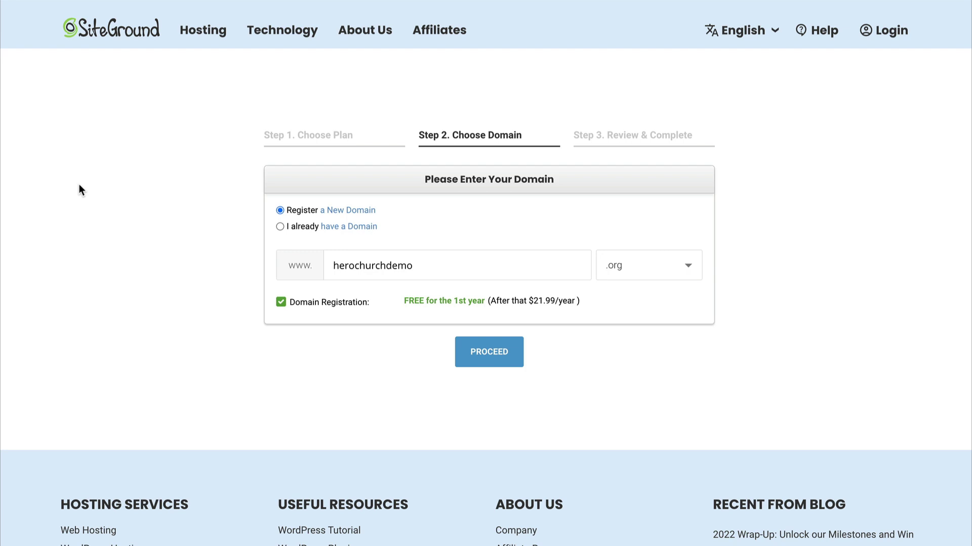
Step: Try to proceed with herochurchdemo123.org as an already owned domain, and decline having SiteGround register it
left_click(279, 226)
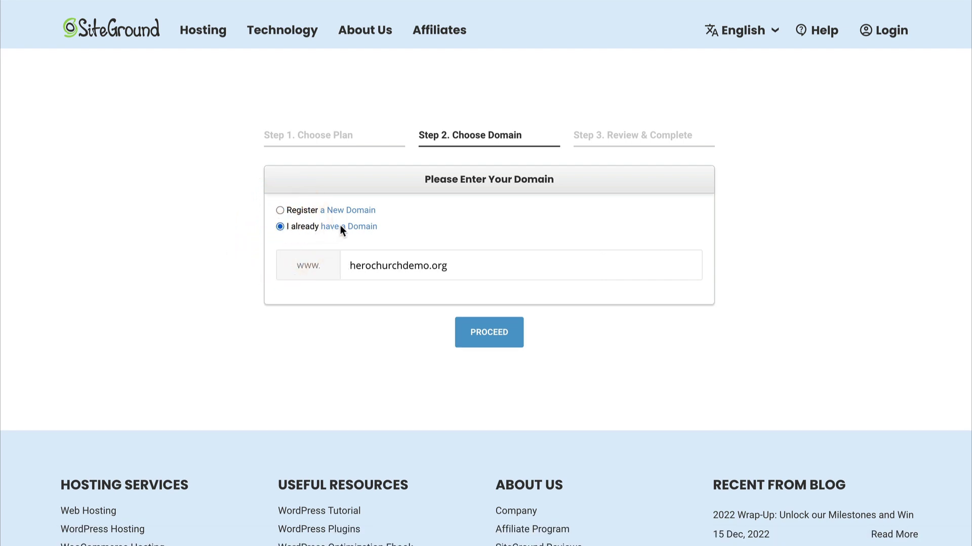
left_click(447, 266)
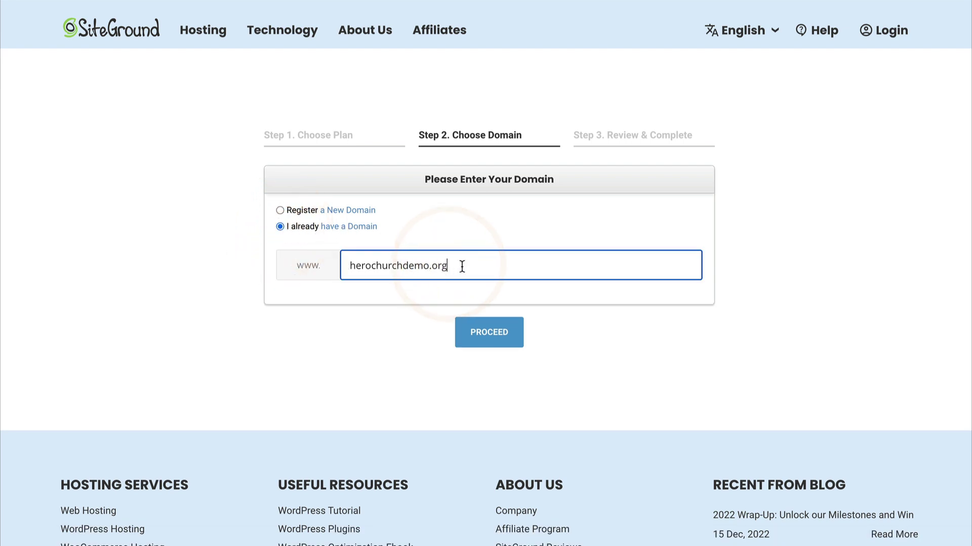
key("BackSpace")
key("BackSpace")
key("BackSpace")
type("123.org")
left_click(491, 339)
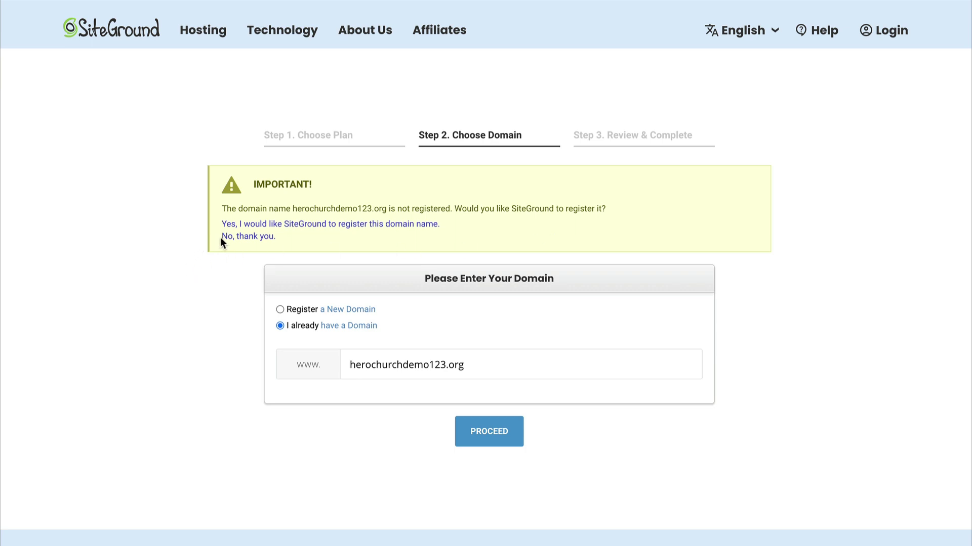
left_click(245, 238)
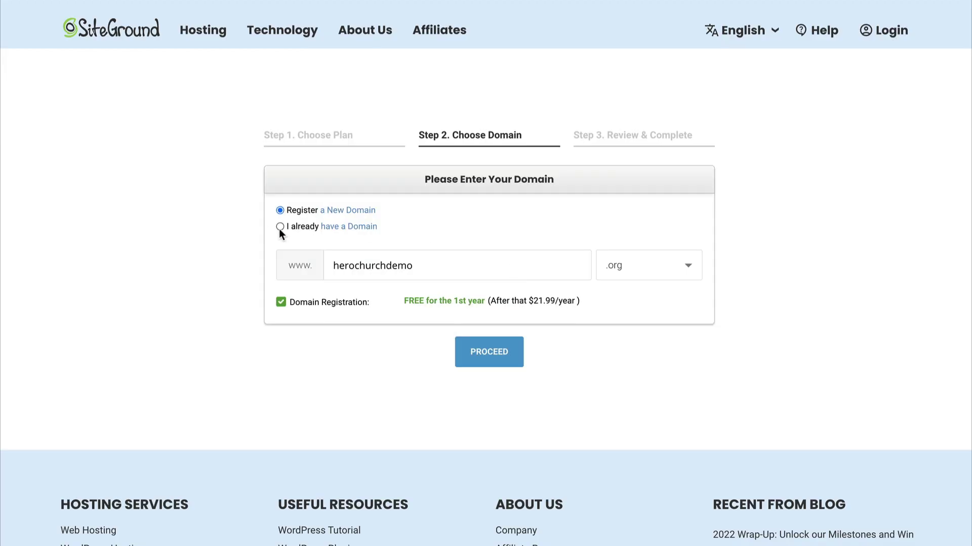
Step: View the existing-domain option, return to registering a new domain, and set the extension of herochurchdemo to .com
left_click(279, 228)
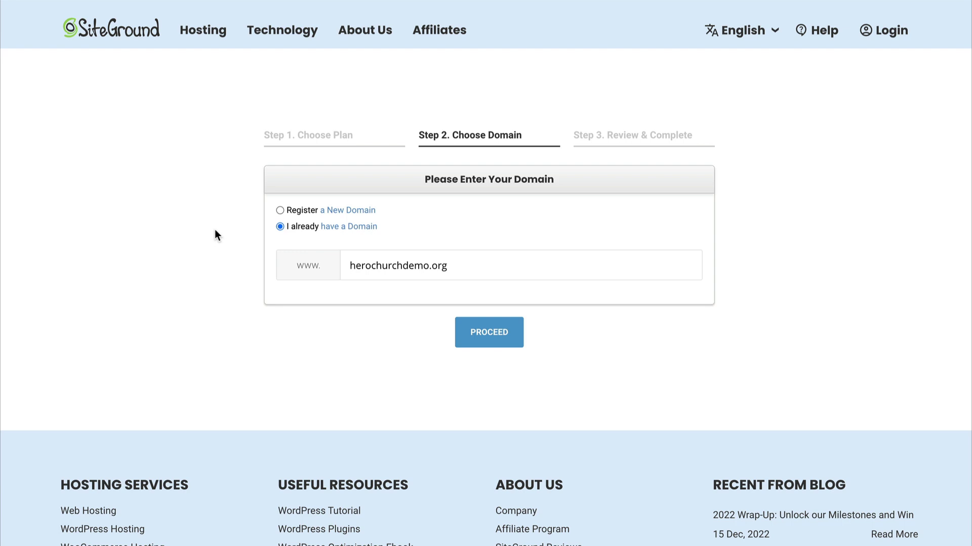
left_click(280, 211)
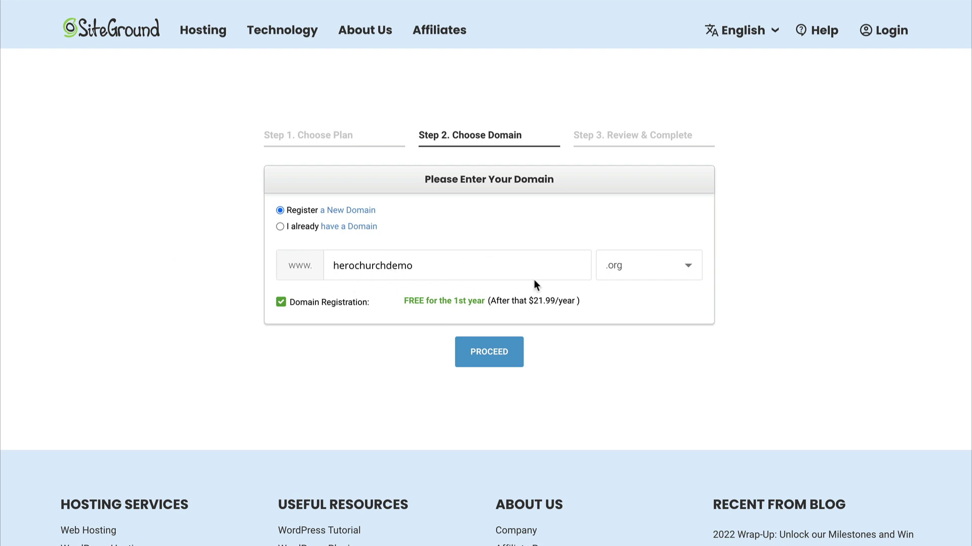
left_click(689, 267)
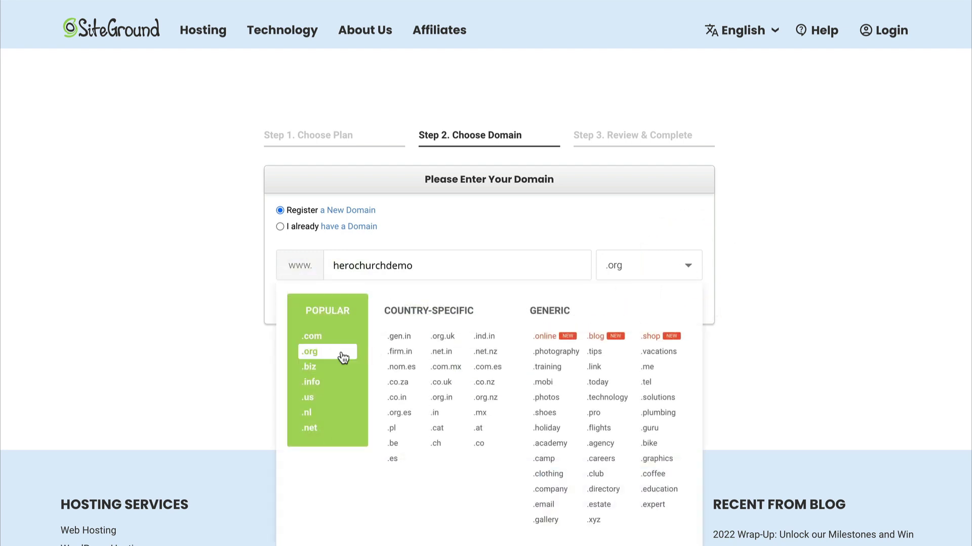
left_click(320, 338)
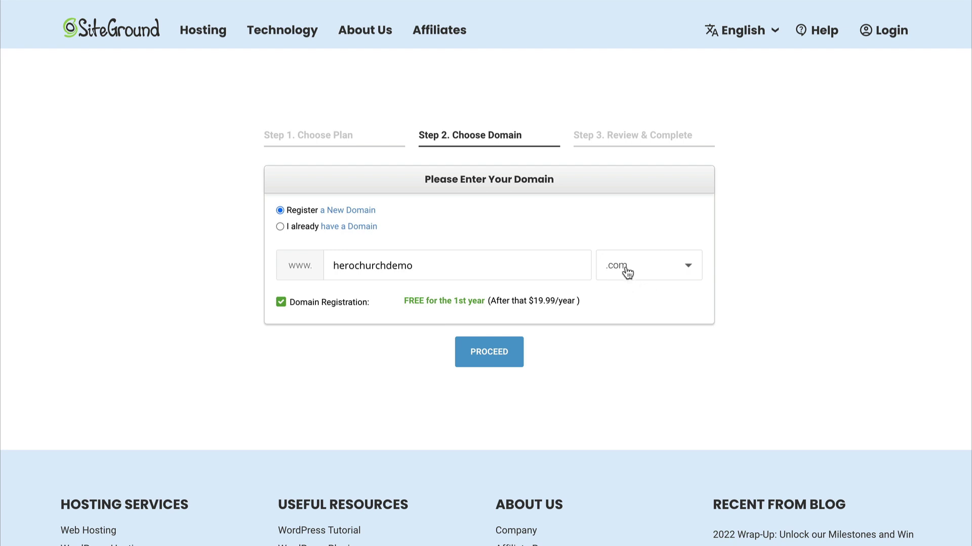
Step: Set the extension of the new herochurchdemo domain to .org and proceed to the order review
left_click(640, 272)
left_click(689, 265)
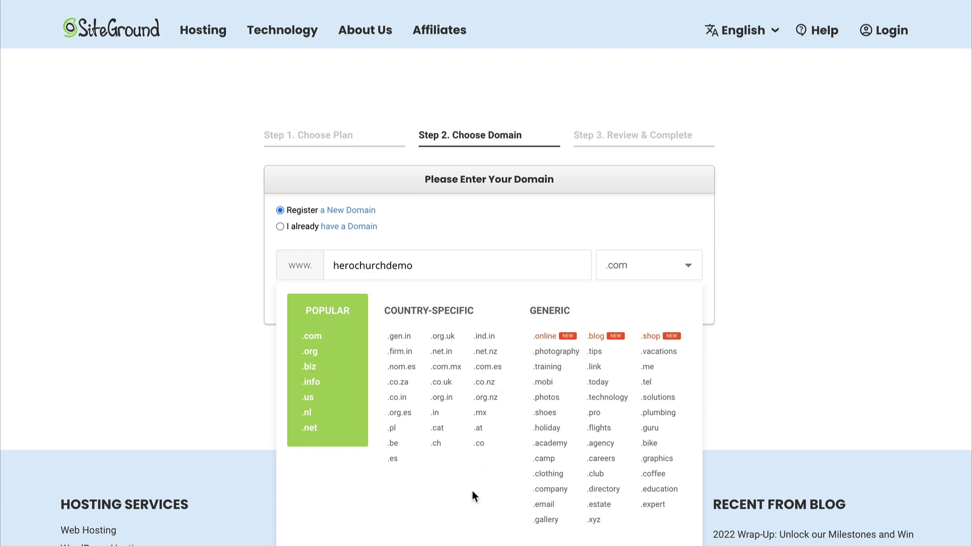
left_click(333, 356)
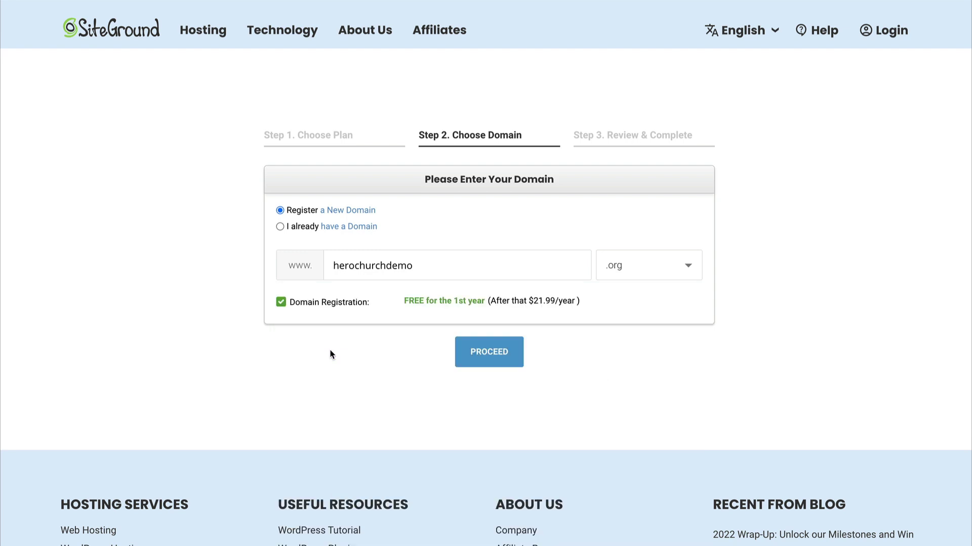
left_click(491, 358)
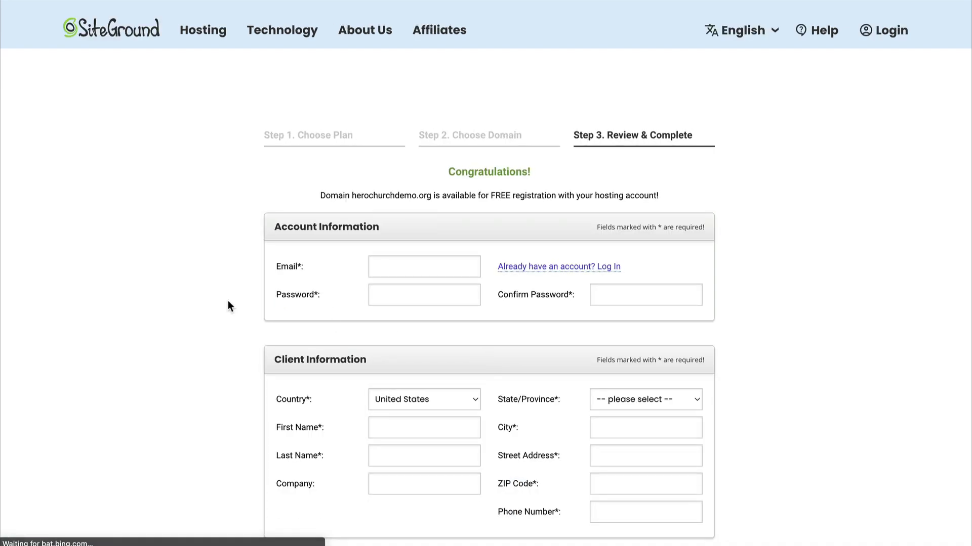
Step: Examine the order form's account, client and payment fields, the hosting plan, period and pricing, and the extra services
scroll(228, 301, "down", 3)
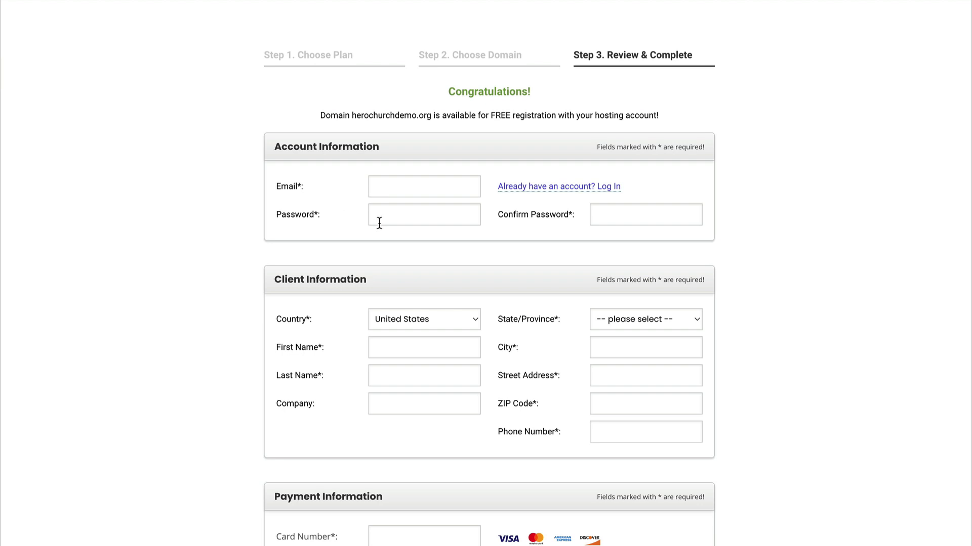
scroll(253, 226, "down", 2)
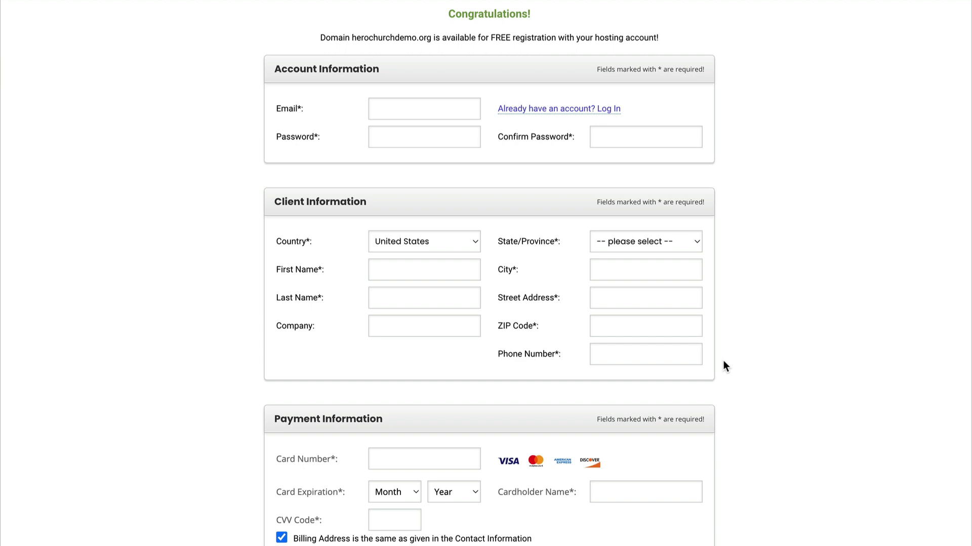
scroll(724, 360, "down", 3)
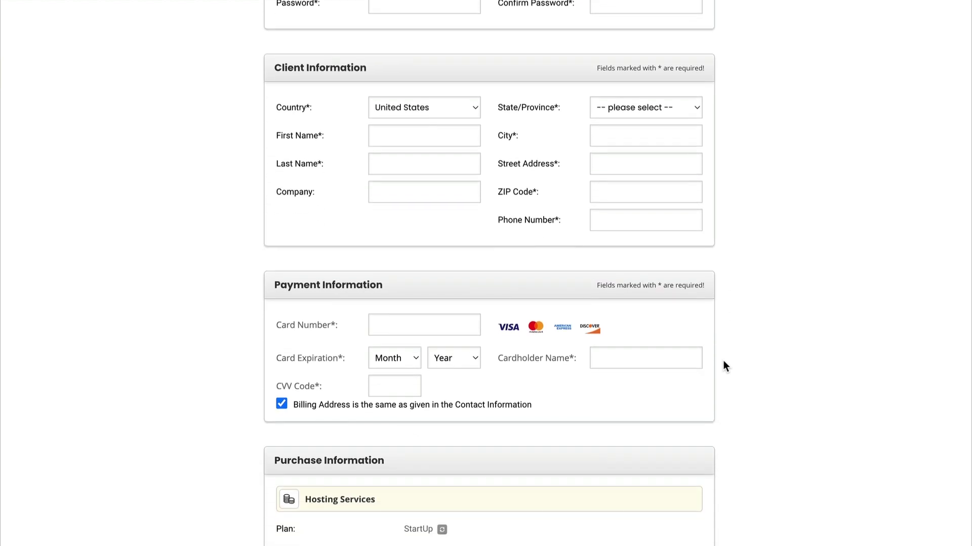
scroll(724, 362, "down", 3)
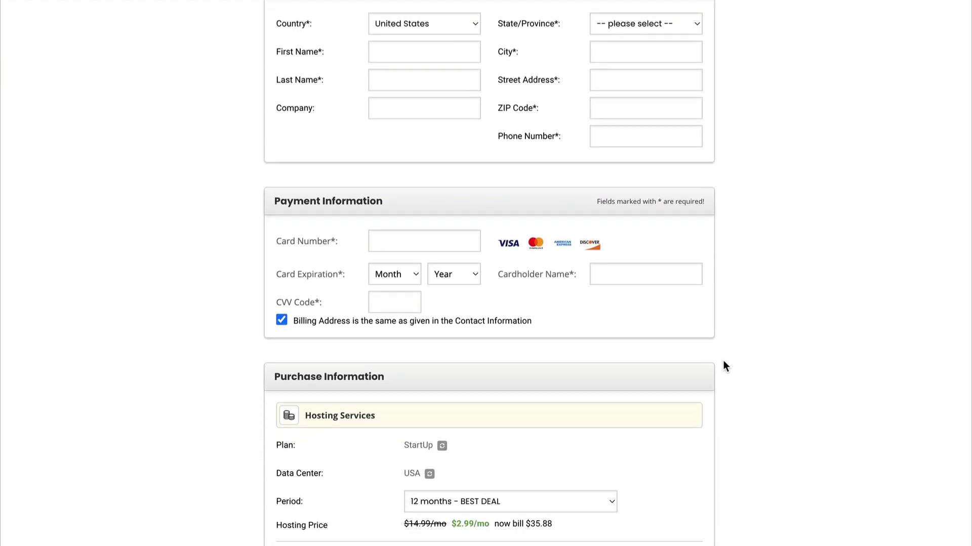
scroll(724, 361, "down", 5)
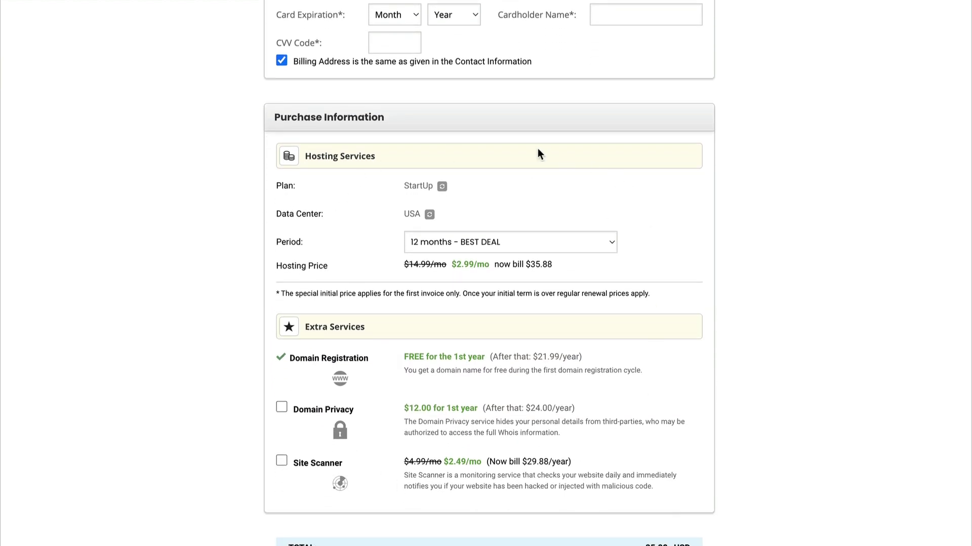
scroll(197, 354, "down", 1)
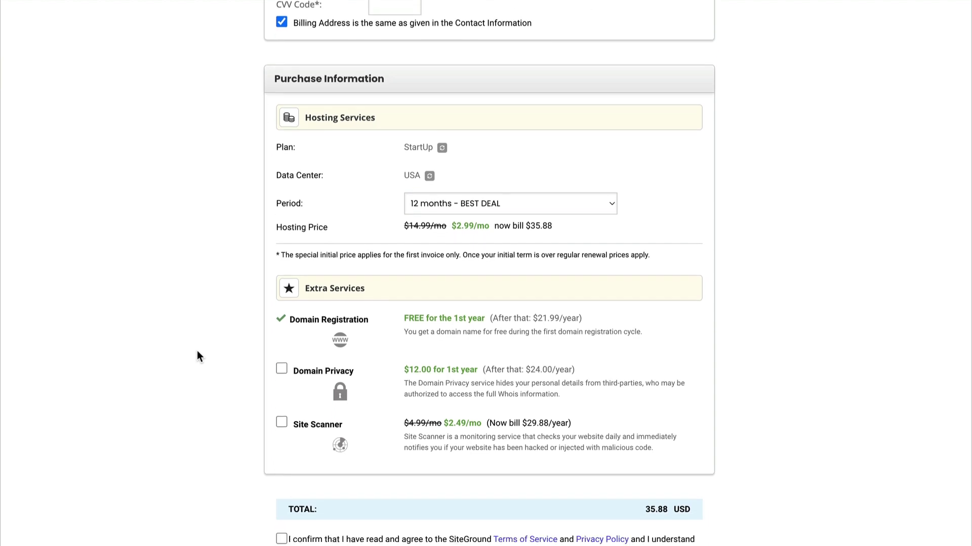
scroll(197, 354, "up", 1)
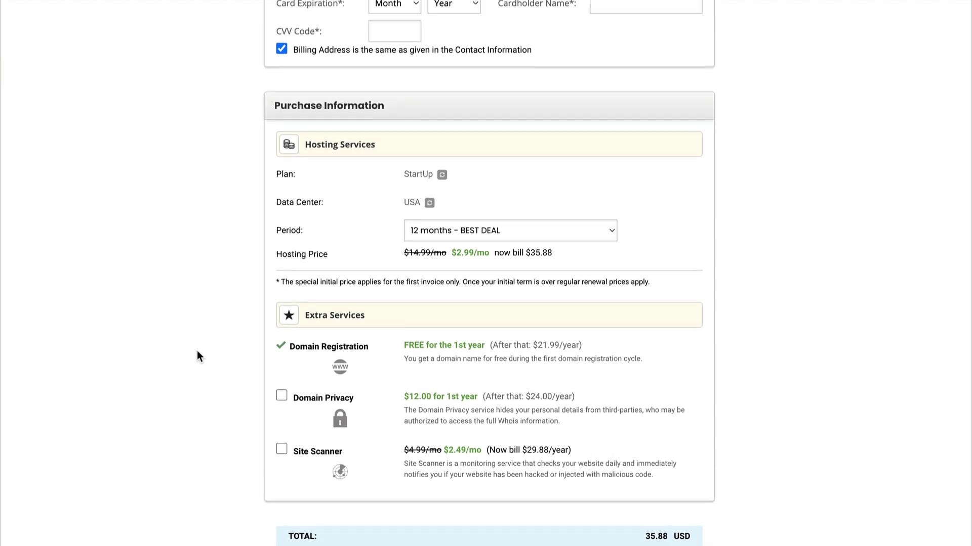
scroll(197, 353, "up", 1)
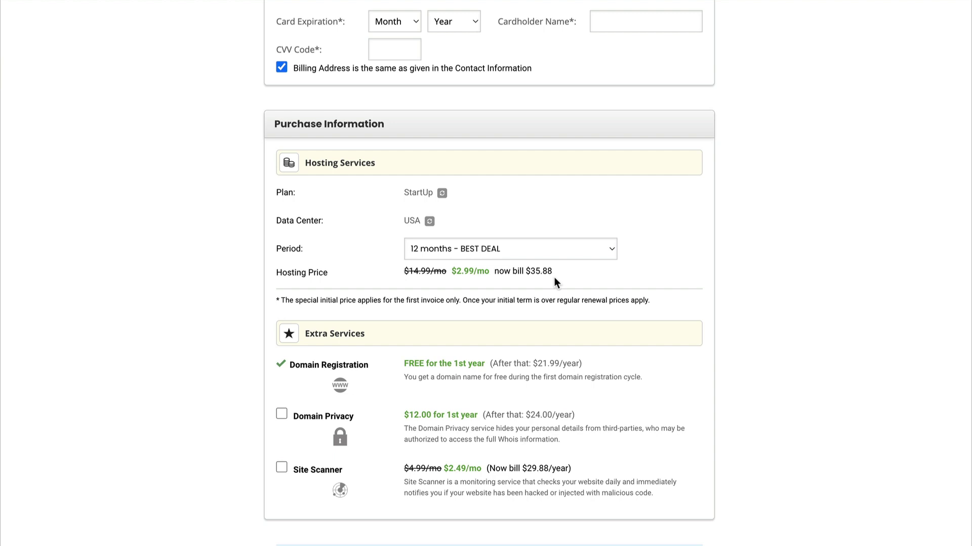
scroll(554, 279, "down", 1)
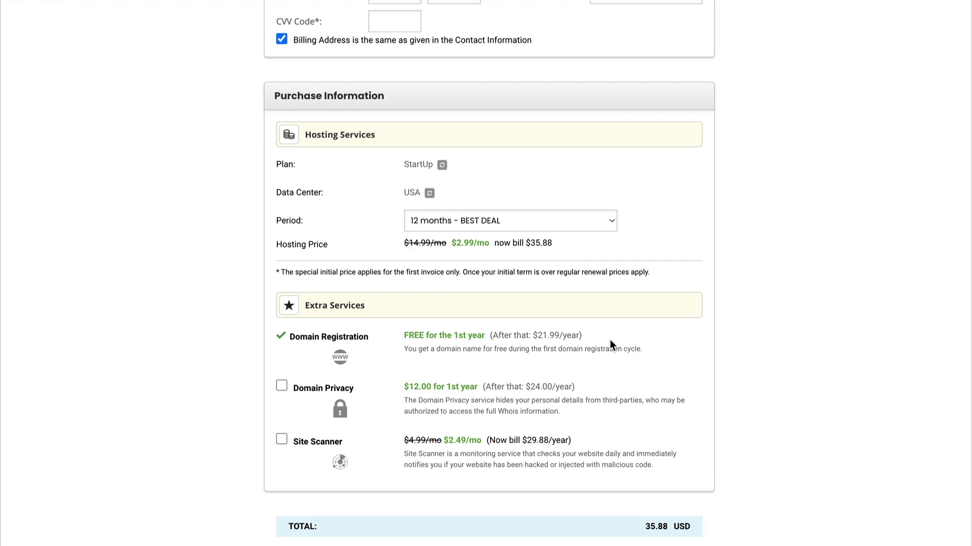
scroll(609, 339, "up", 10)
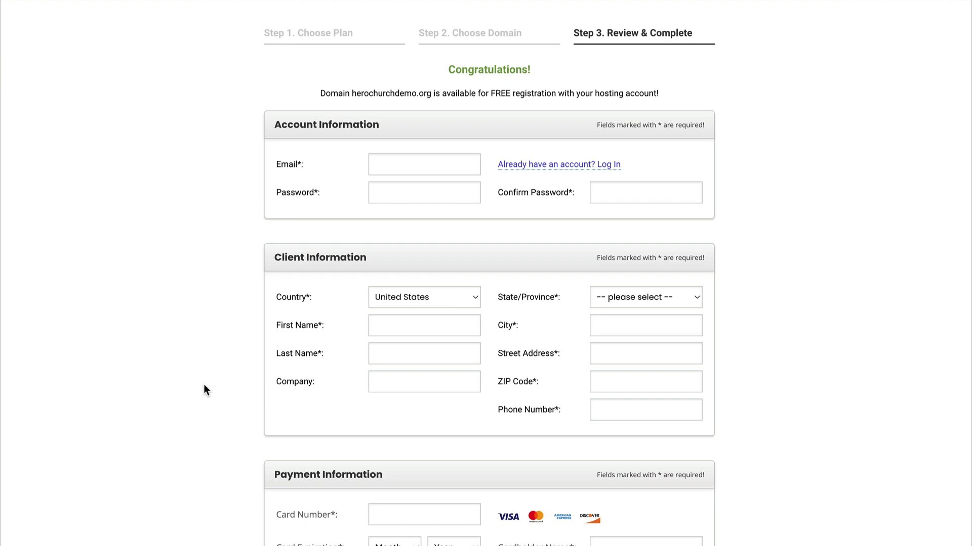
Step: Add Domain Privacy to the order and review the total and the agreement options above the payment
scroll(204, 386, "down", 8)
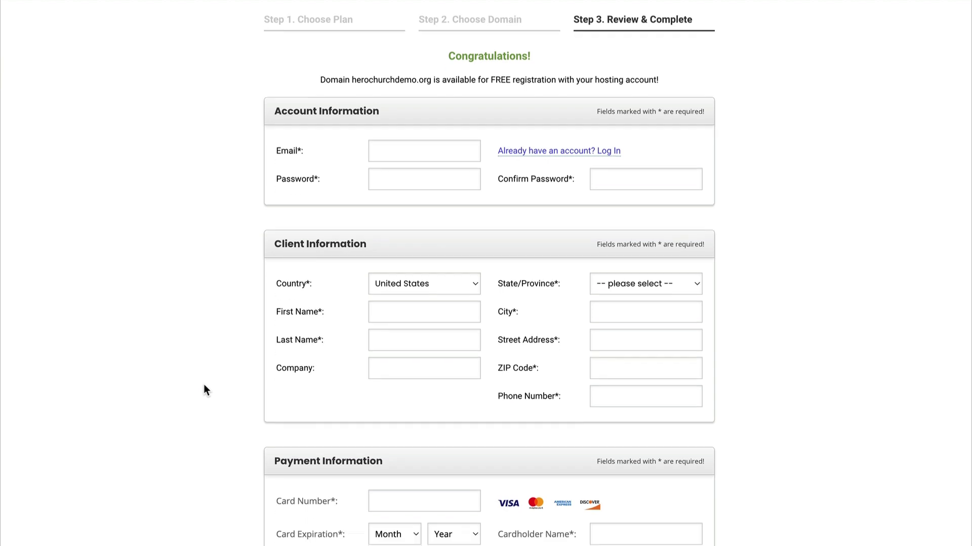
scroll(203, 384, "down", 4)
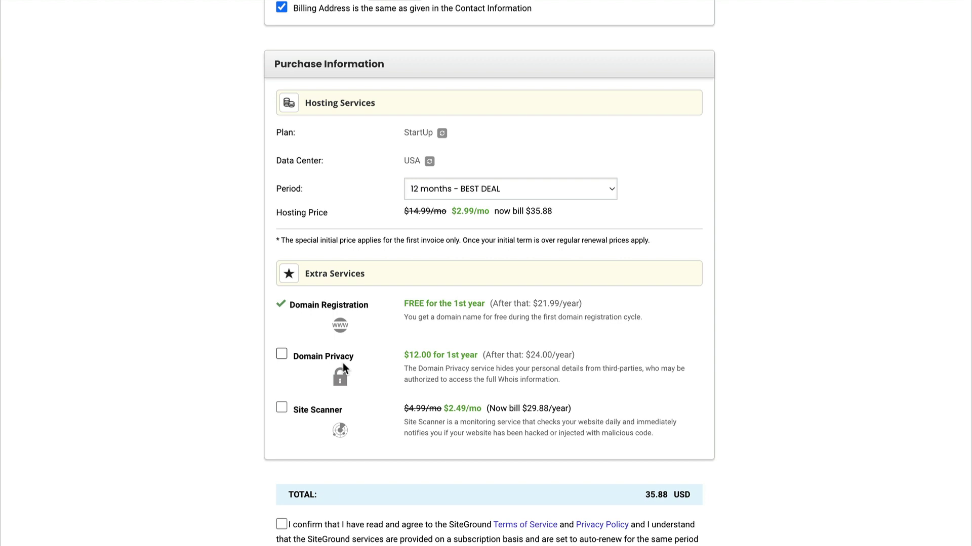
left_click(282, 355)
scroll(549, 367, "down", 2)
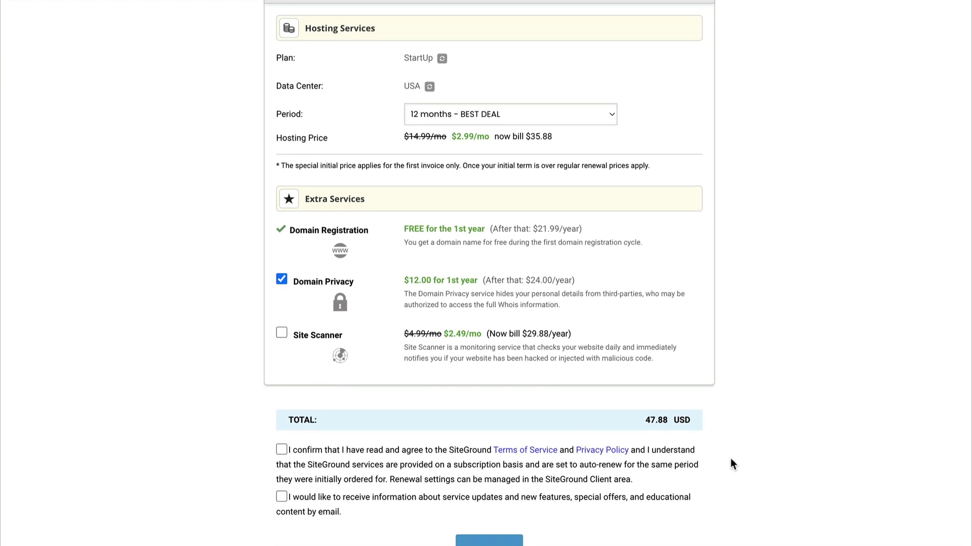
scroll(730, 459, "up", 1)
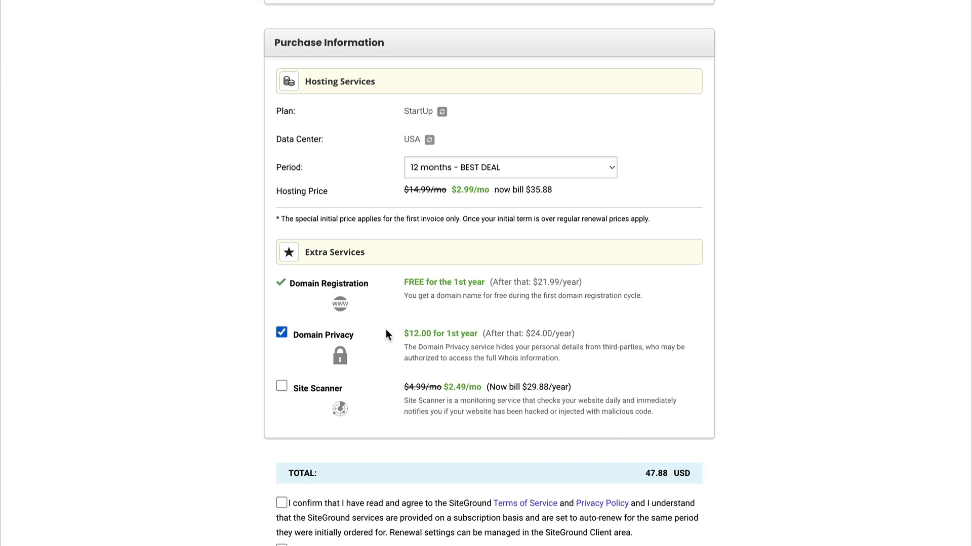
scroll(385, 329, "down", 2)
scroll(385, 330, "down", 1)
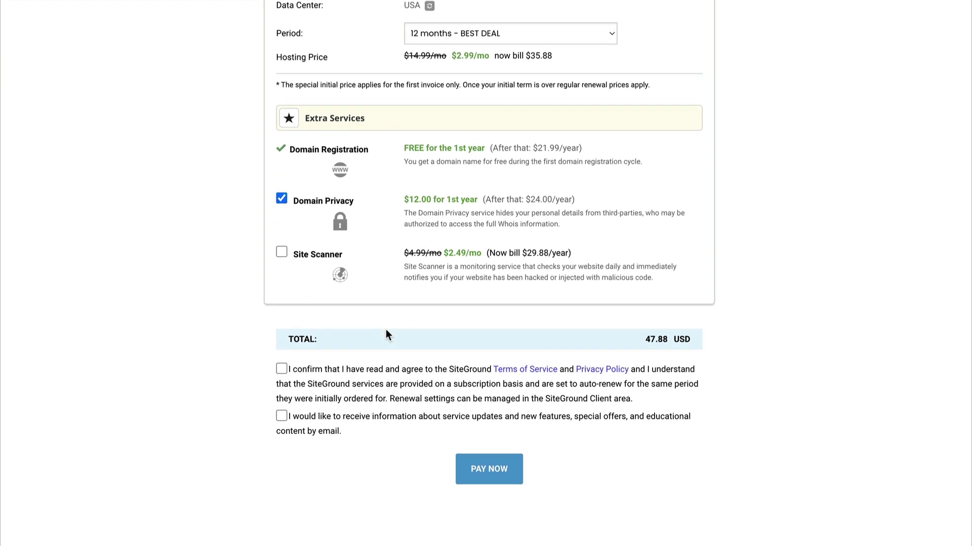
scroll(386, 334, "up", 3)
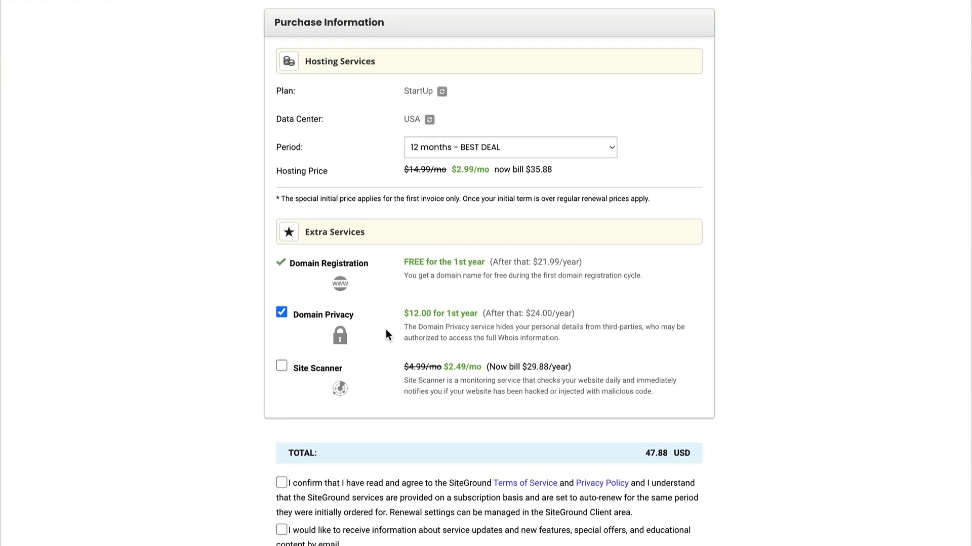
Step: Switch to the Namecheap cart and compare its herochurchdemo.org registration and Domain Privacy pricing with the SiteGround order's extra services
scroll(386, 329, "up", 1)
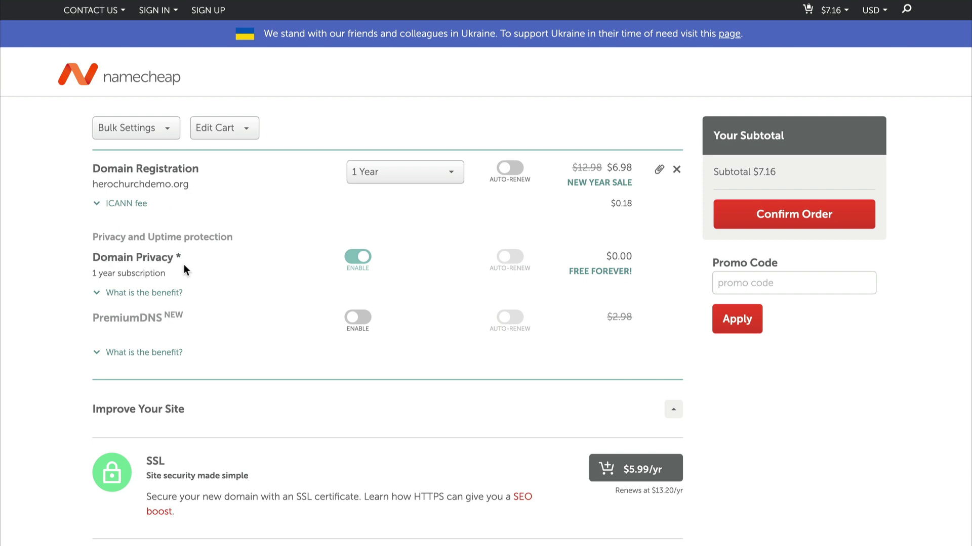
mouse_move(831, 20)
scroll(45, 182, "down", 2)
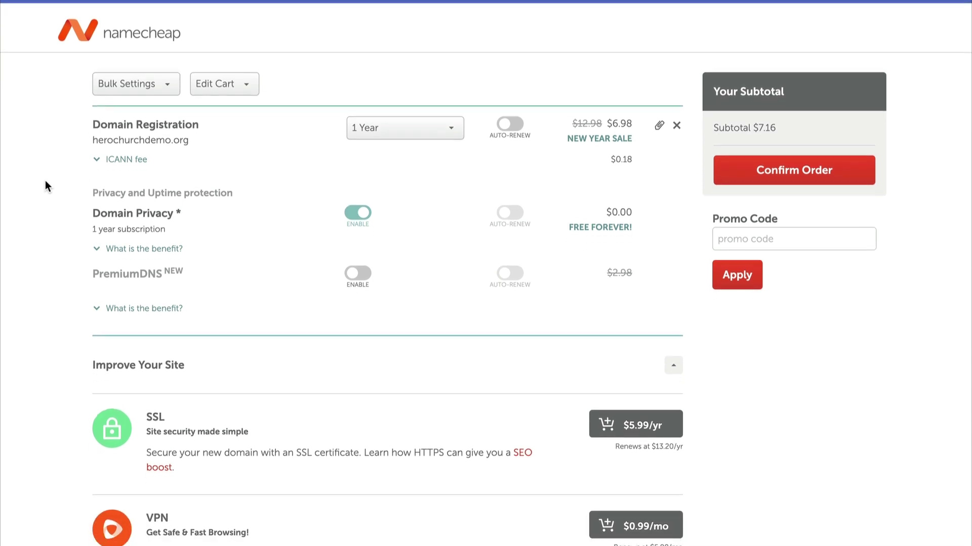
scroll(45, 180, "down", 1)
scroll(63, 86, "up", 3)
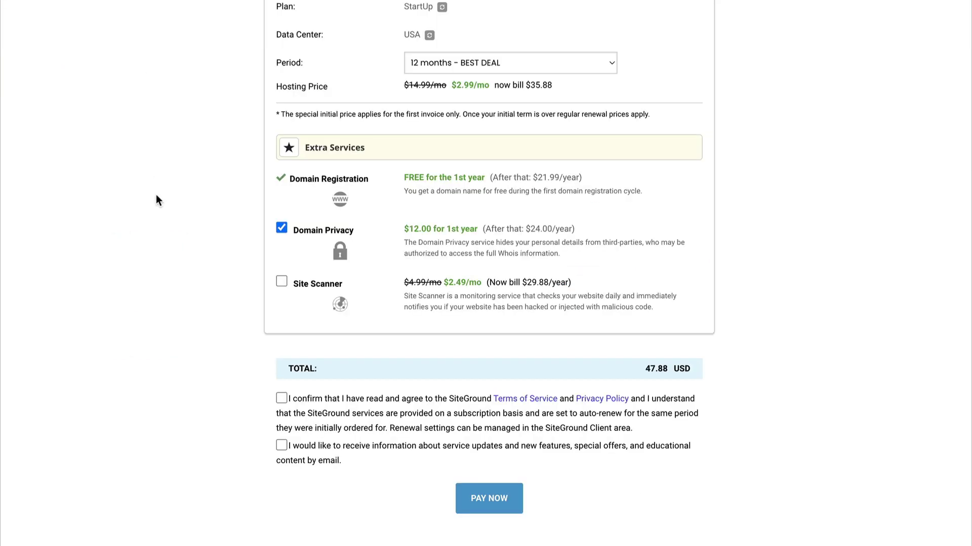
Step: Return to the SiteGround order's domain choice and use the already owned domain herochurchdemo123.org instead of registering a new one
scroll(156, 201, "up", 15)
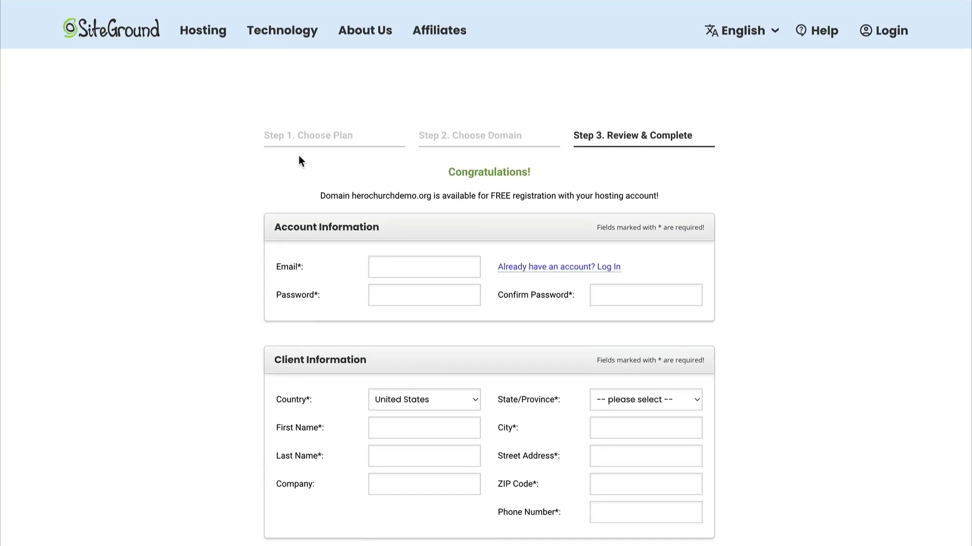
left_click(447, 135)
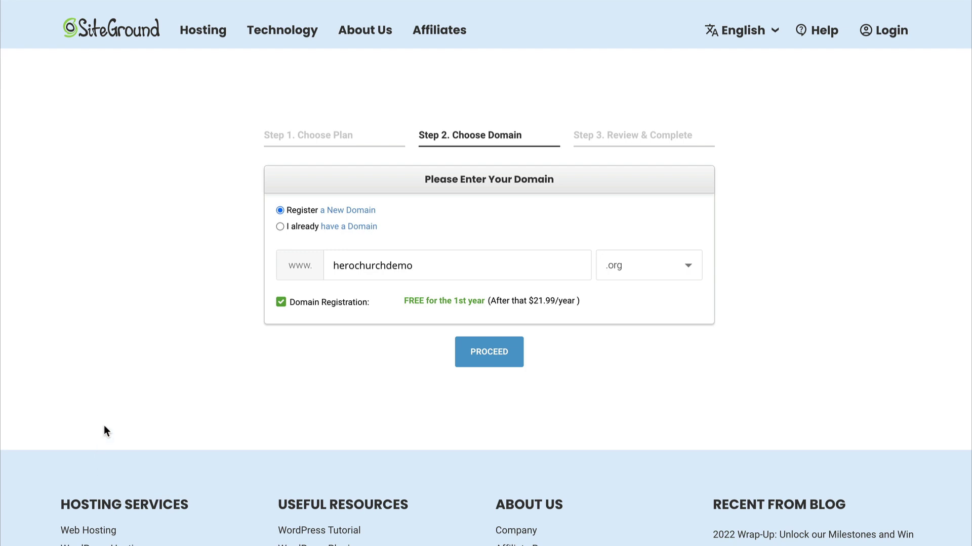
left_click(279, 227)
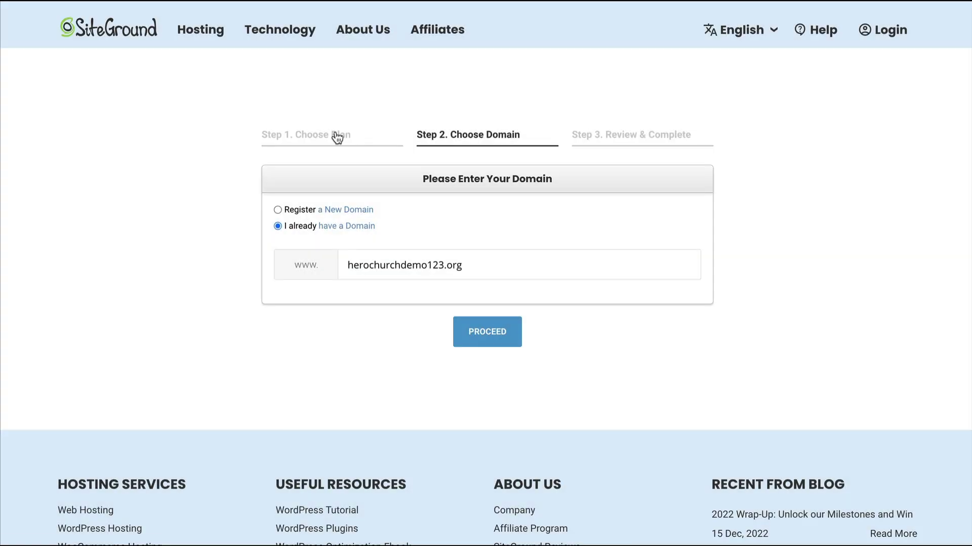
Step: Reselect the StartUp plan, proceed with the existing domain herochurchdemo123.org, and decline having SiteGround register it
left_click(336, 134)
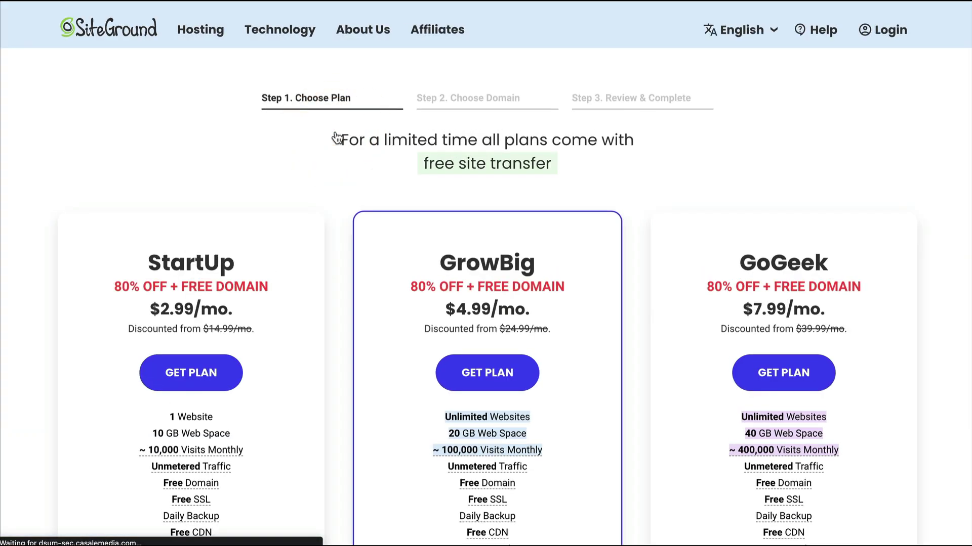
left_click(187, 373)
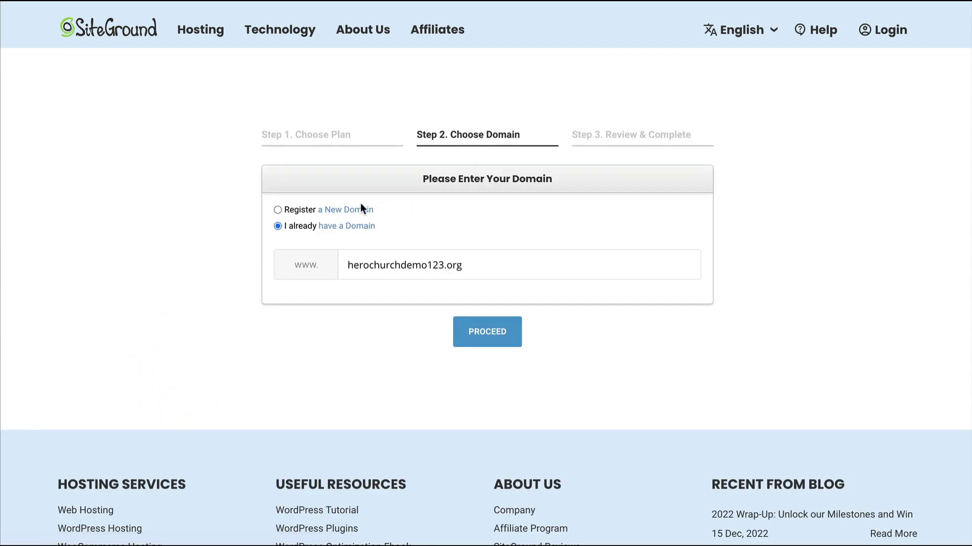
left_click(480, 330)
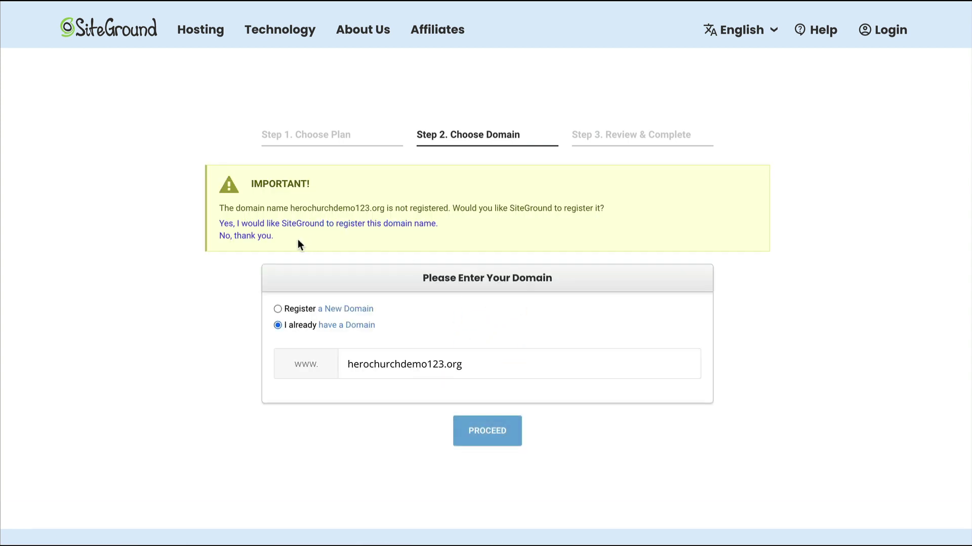
left_click(247, 238)
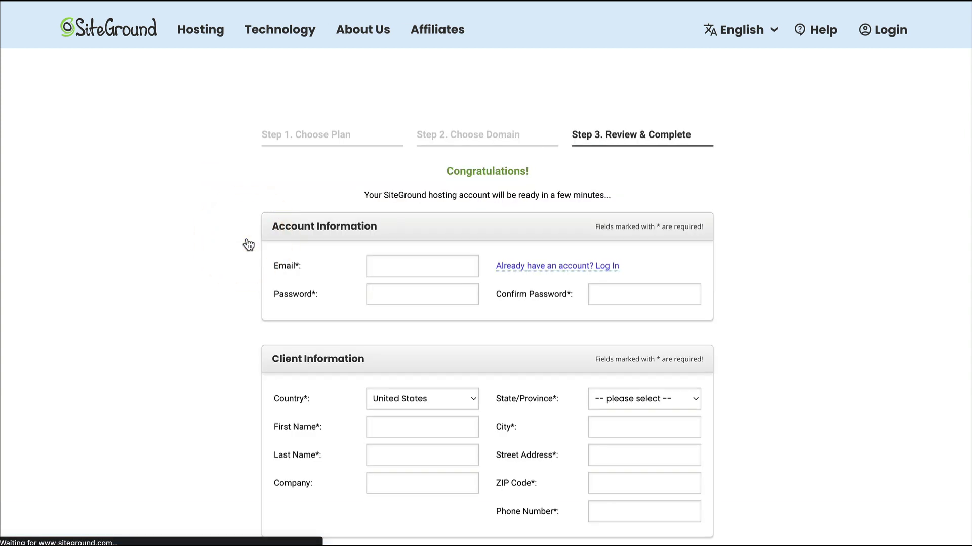
Step: Review the existing-domain order's account, client and payment fields, hosting plan, extra services, total and agreement options
scroll(338, 225, "down", 1)
scroll(338, 224, "down", 8)
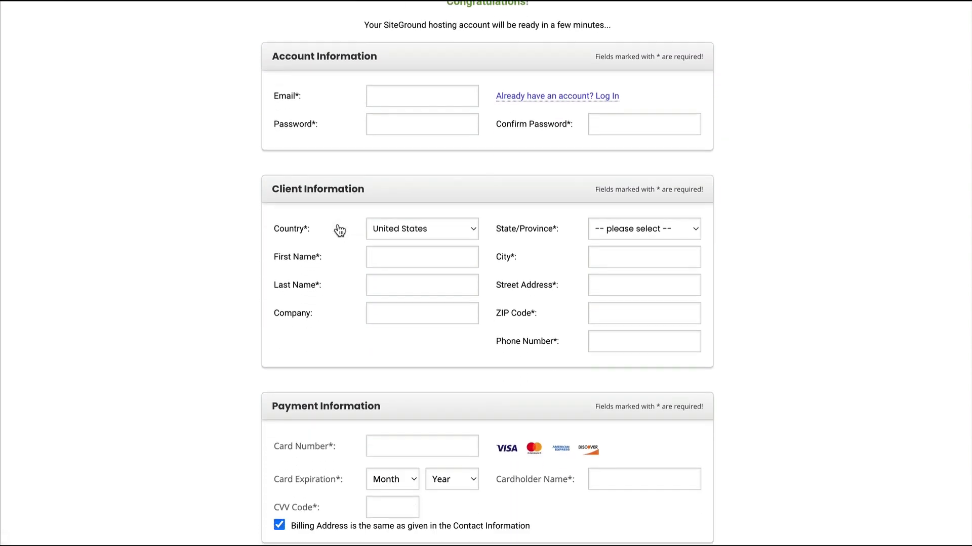
scroll(338, 225, "down", 6)
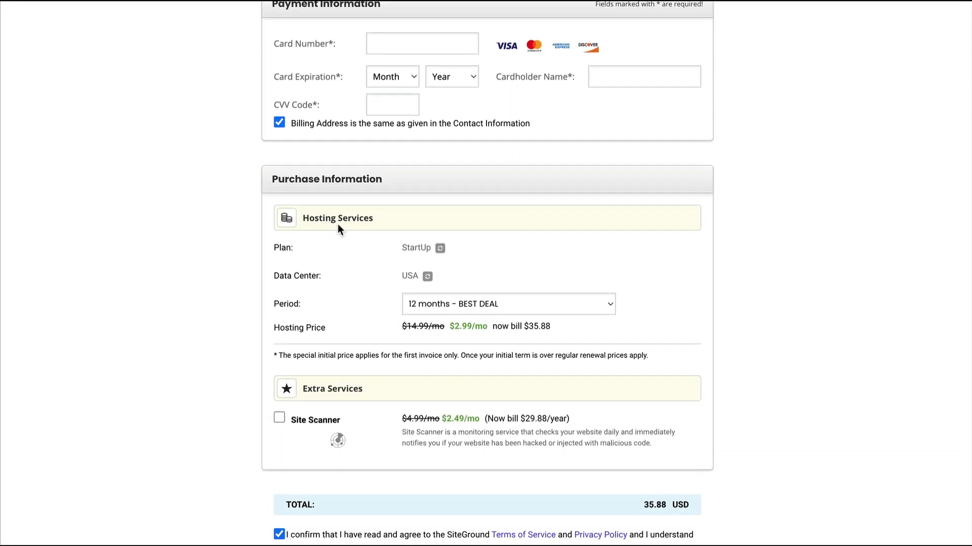
scroll(338, 225, "down", 1)
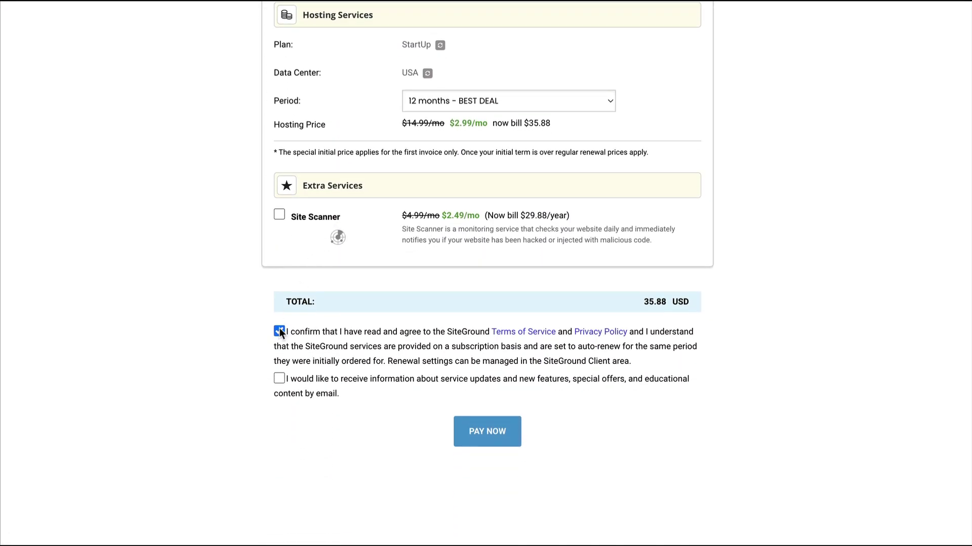